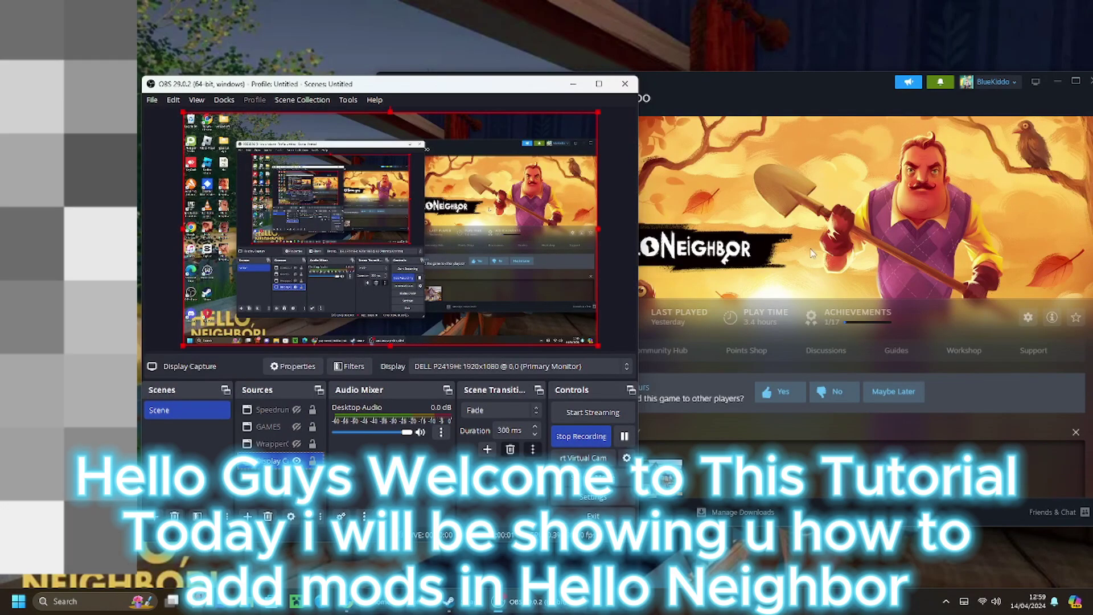
Bring Steam to the front, move its window, and show the Hello Neighbor library page.
left_click(821, 243)
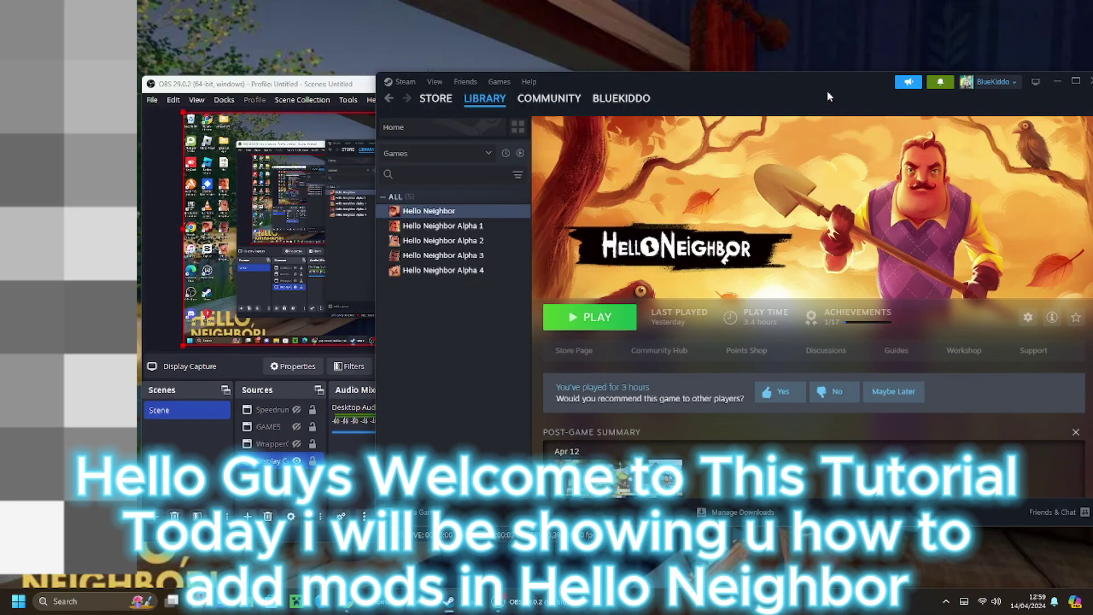
left_click_drag(827, 91, 757, 77)
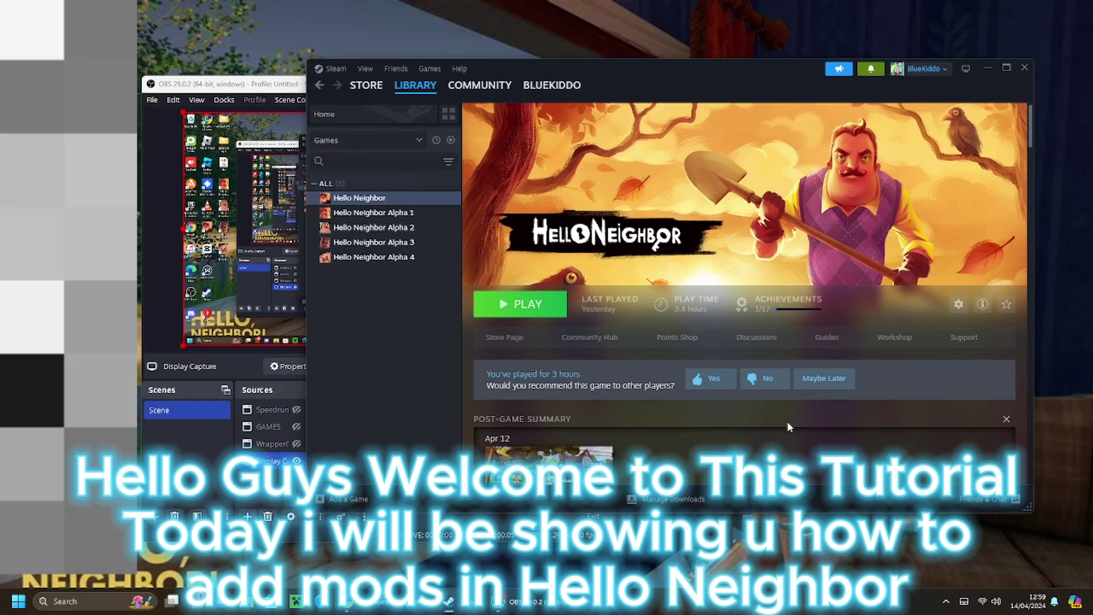
left_click(381, 210)
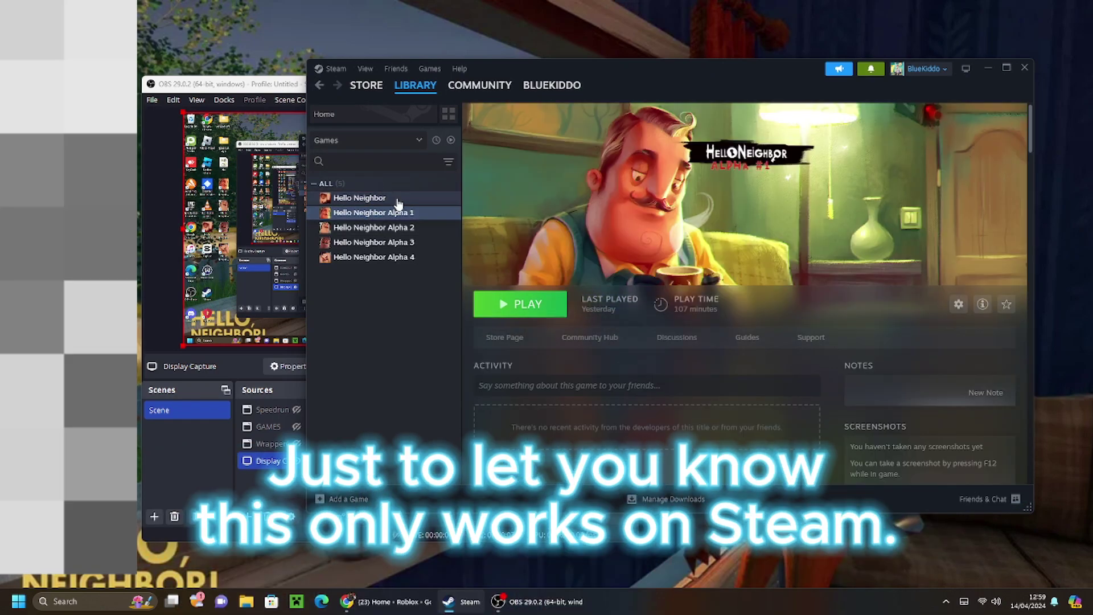
left_click(393, 199)
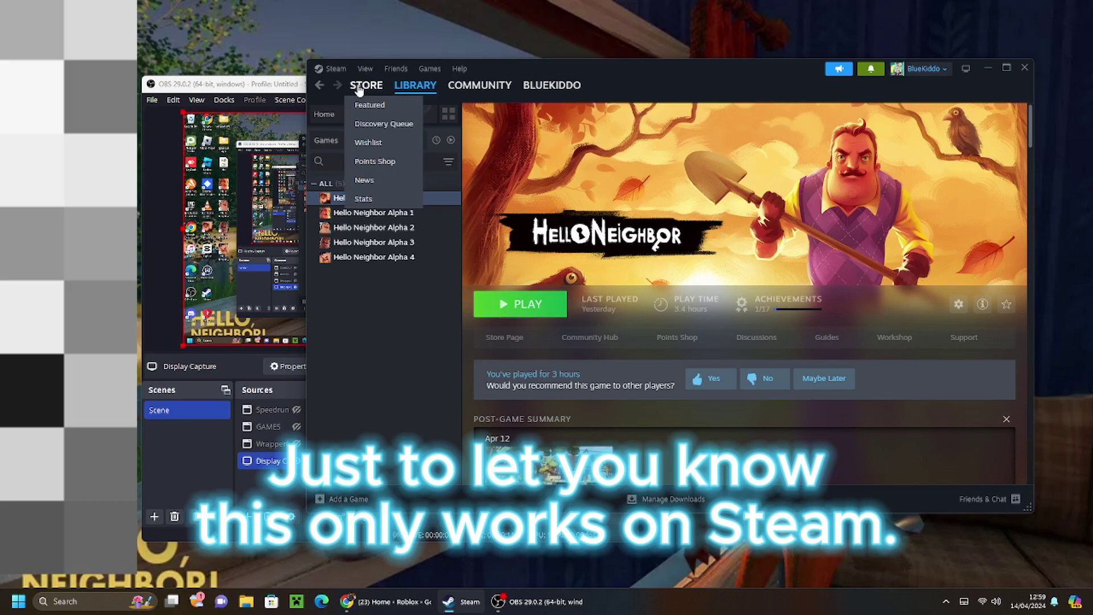
left_click(366, 86)
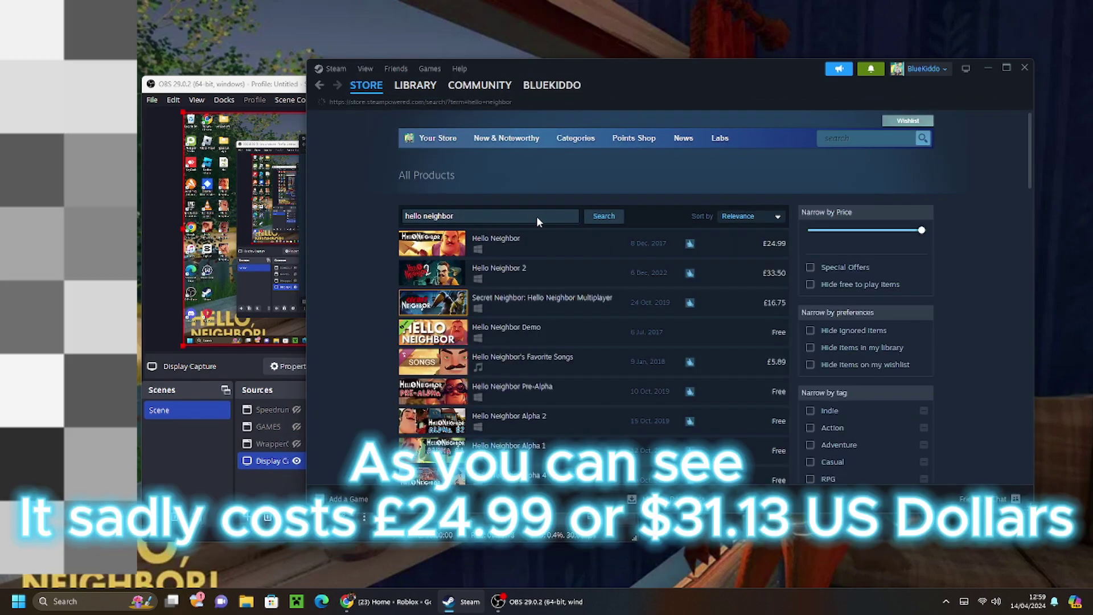
left_click(543, 271)
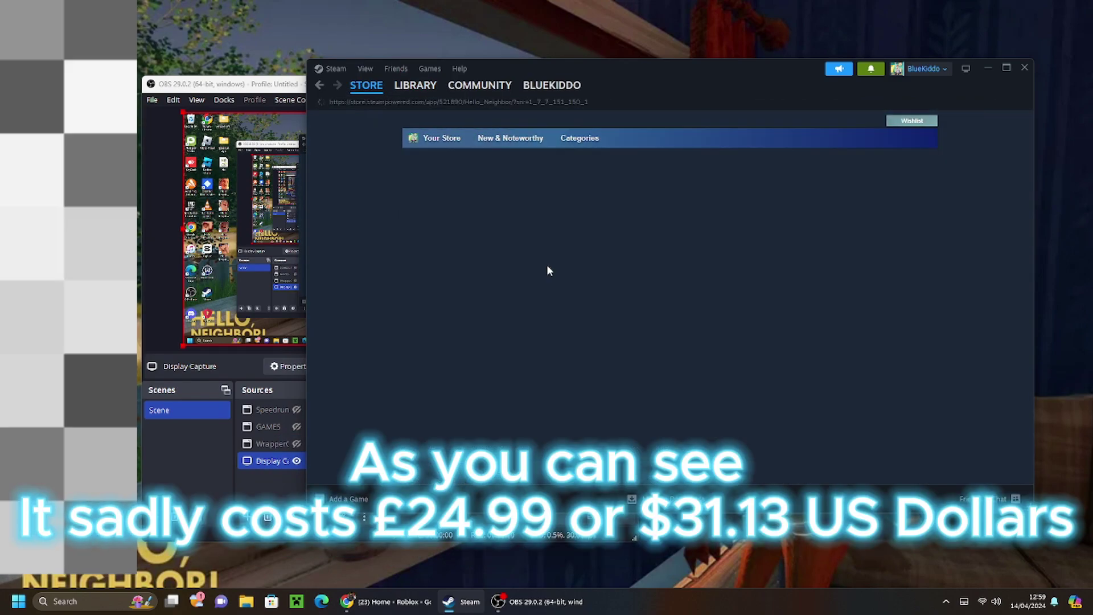
scroll(546, 265, "down", 3)
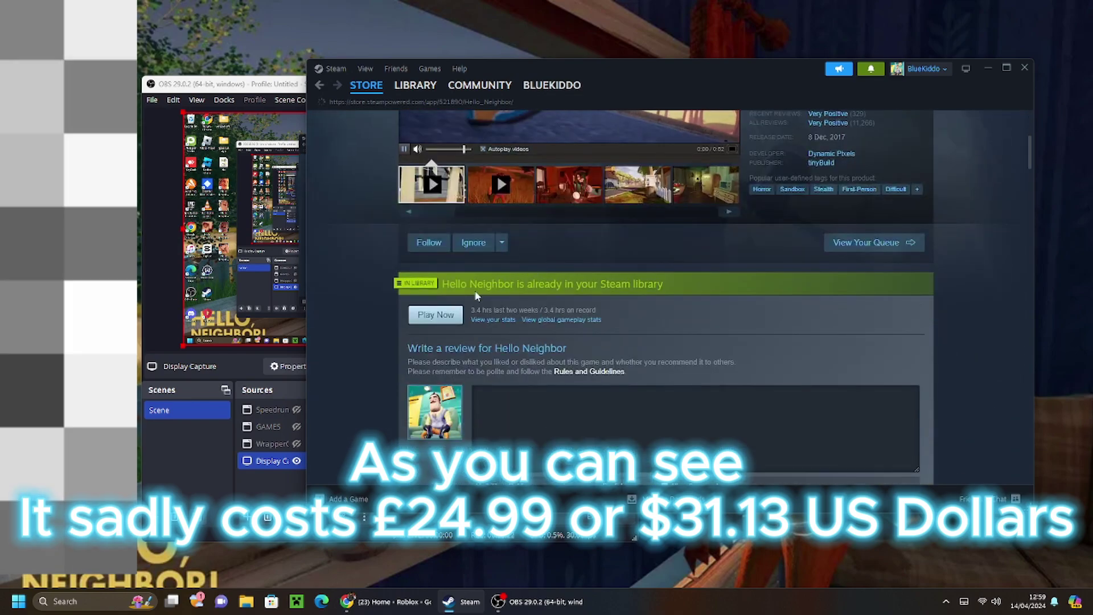
scroll(505, 313, "up", 3)
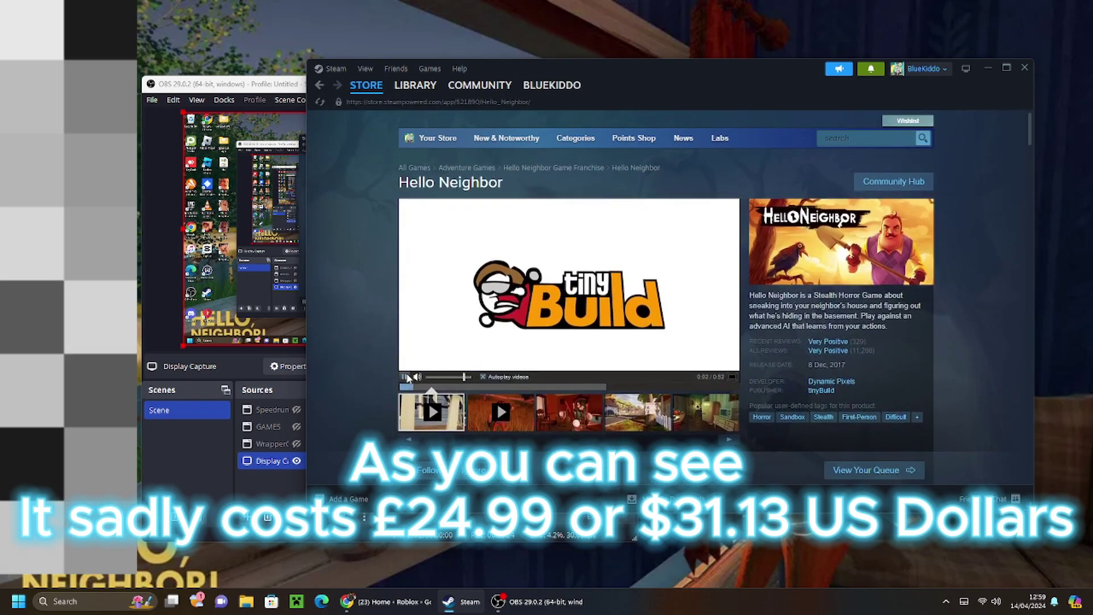
scroll(432, 376, "down", 5)
scroll(486, 369, "up", 3)
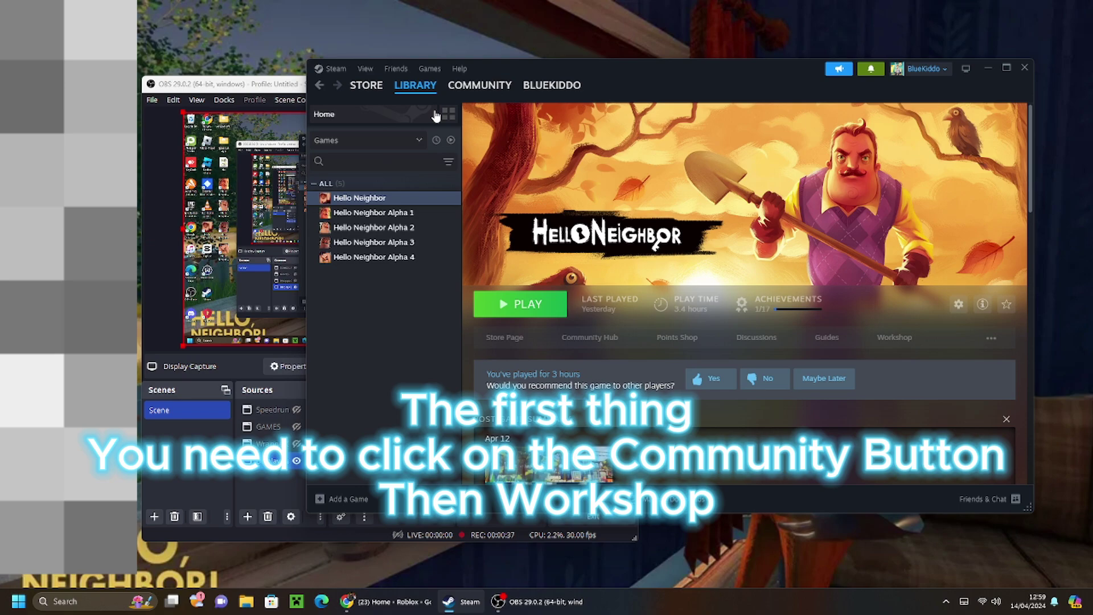
Open the Steam Workshop from COMMUNITY and search 'Hello neighbor' to reach its hub.
mouse_move(480, 85)
left_click(483, 140)
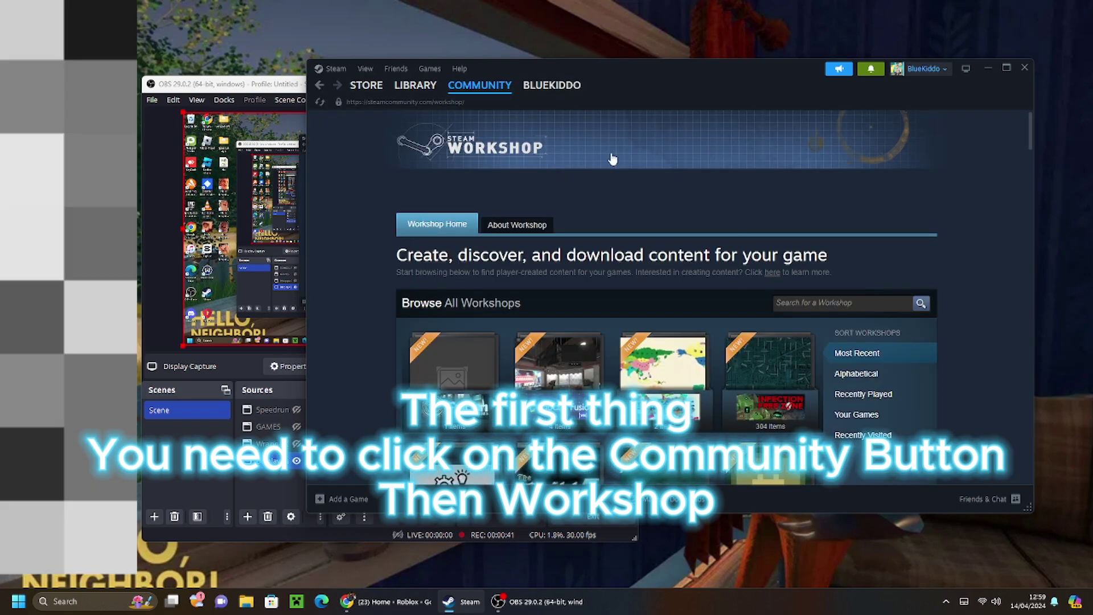
mouse_move(483, 91)
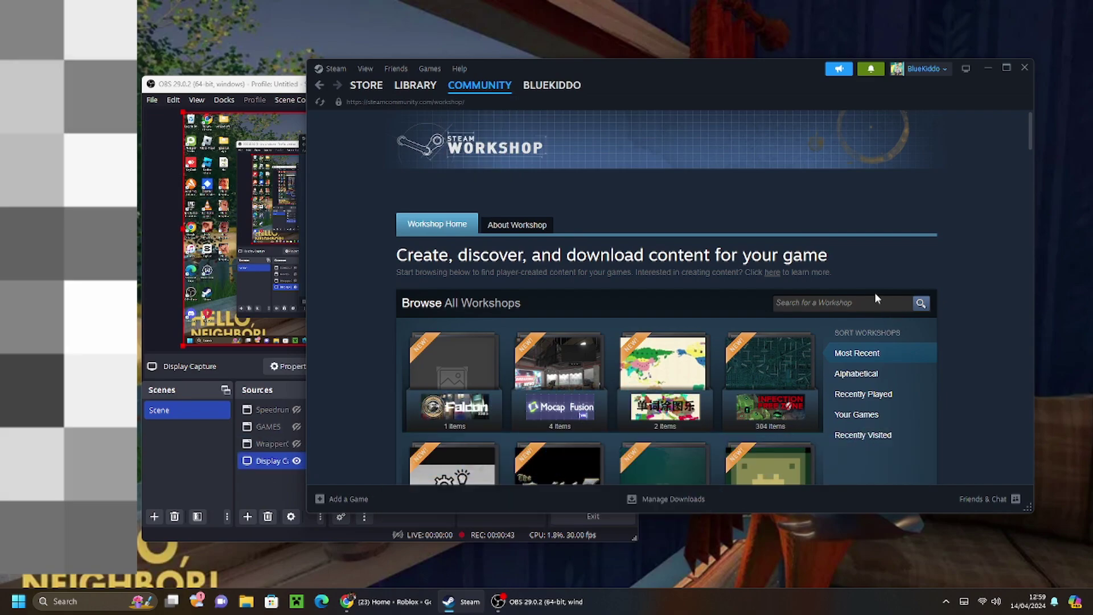
left_click(872, 303)
type("Hello neighbor")
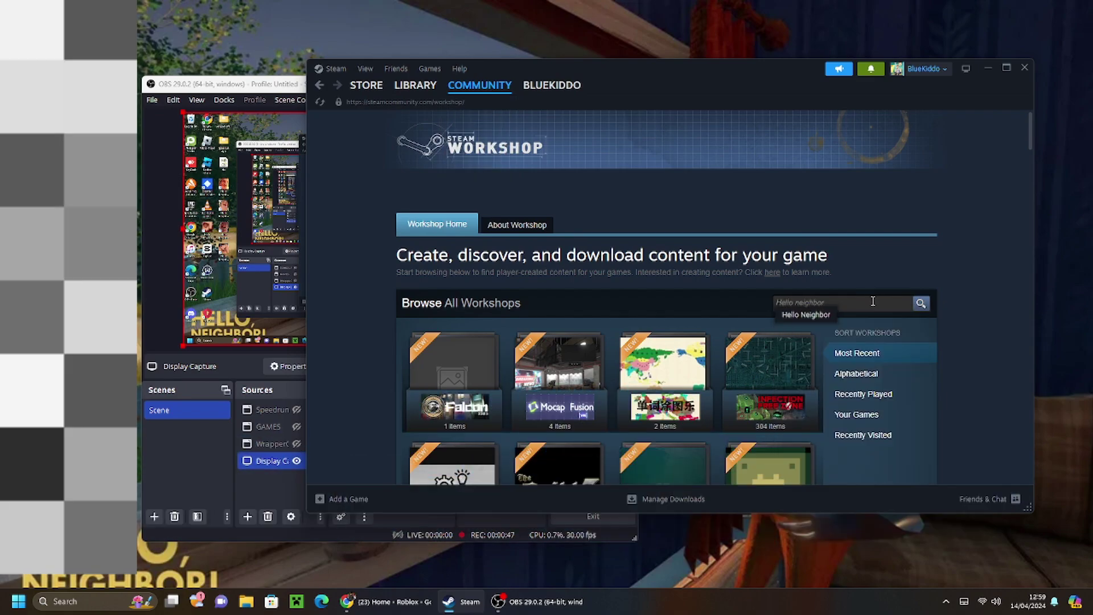
left_click(804, 316)
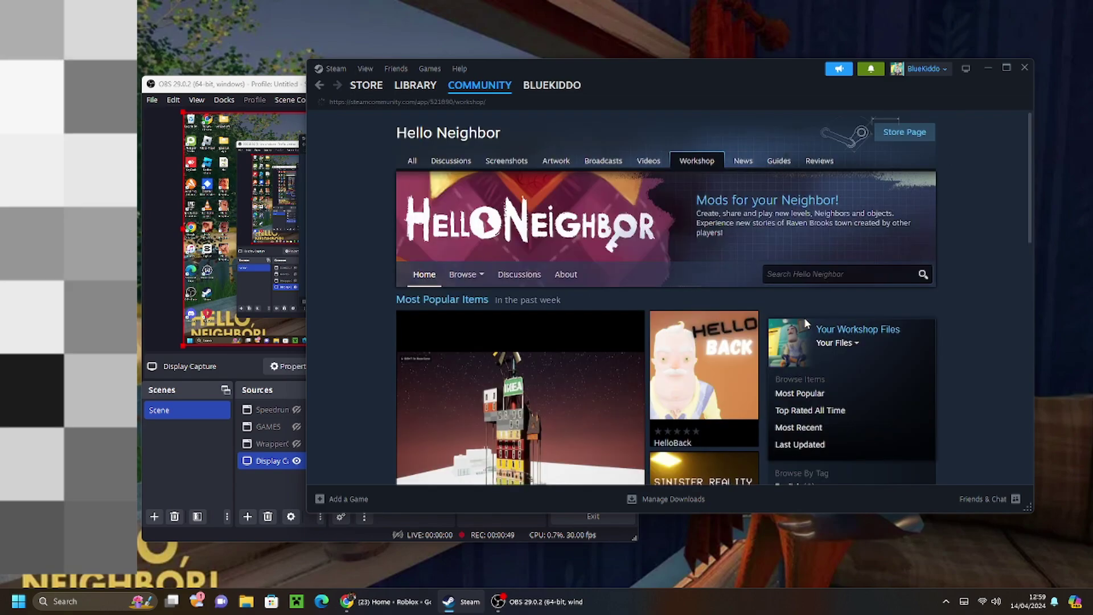
Browse the Hello Neighbor Workshop's popular mods, then focus the Search Hello Neighbor box.
scroll(713, 308, "down", 3)
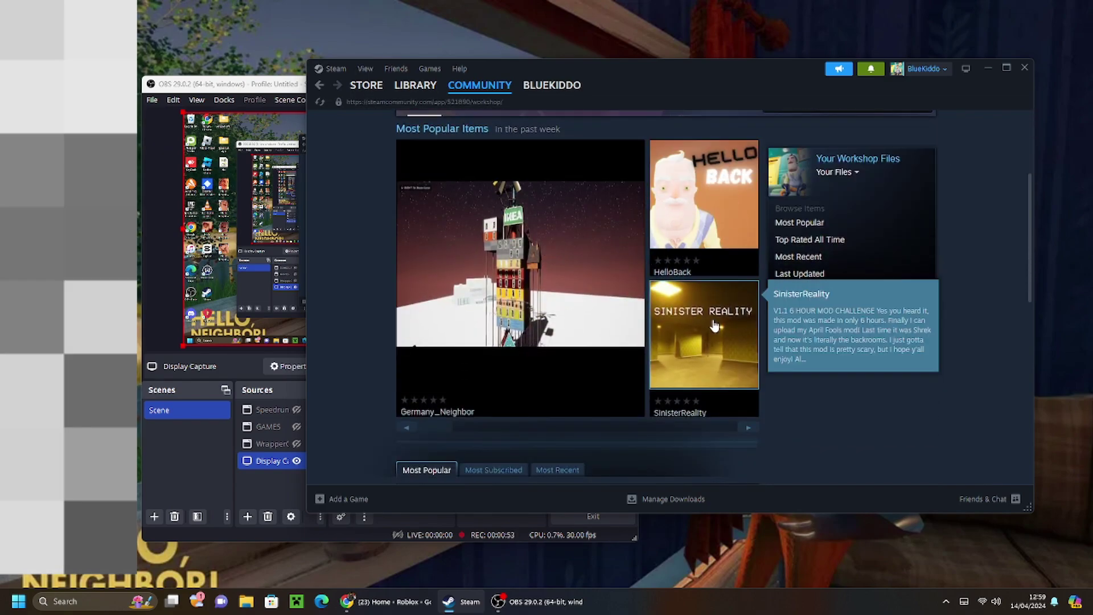
scroll(860, 239, "up", 2)
left_click(872, 219)
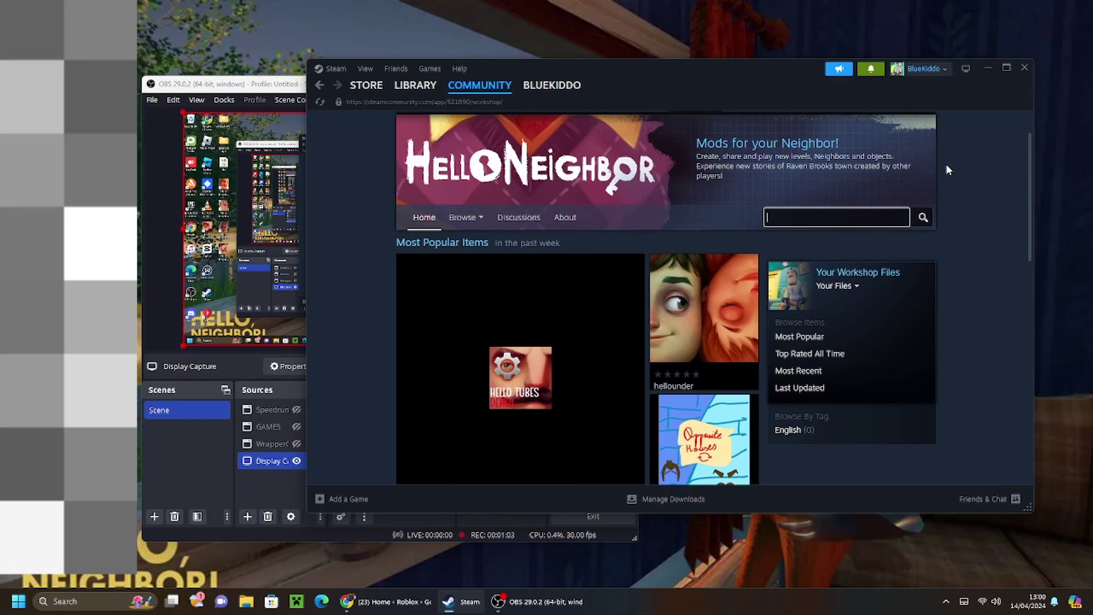
type("vgn")
key("Return")
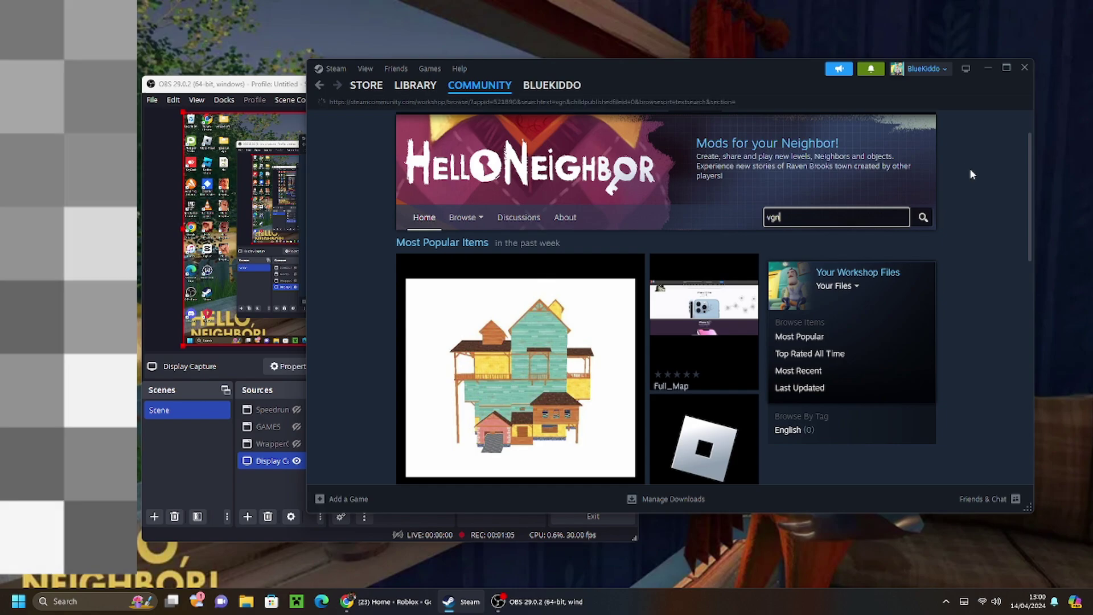
scroll(517, 341, "down", 1)
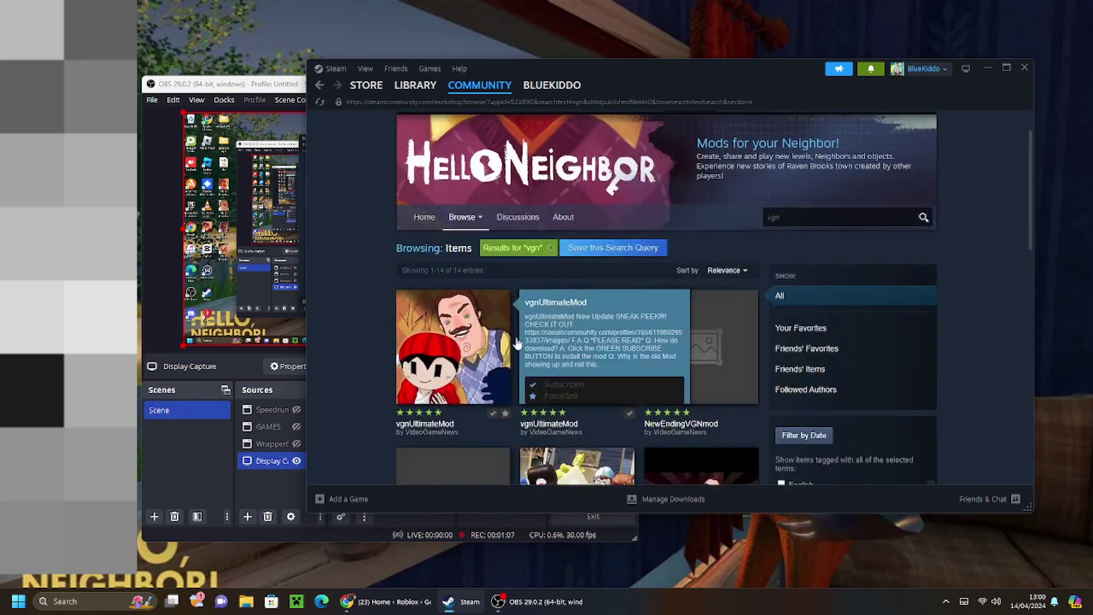
scroll(700, 342, "down", 3)
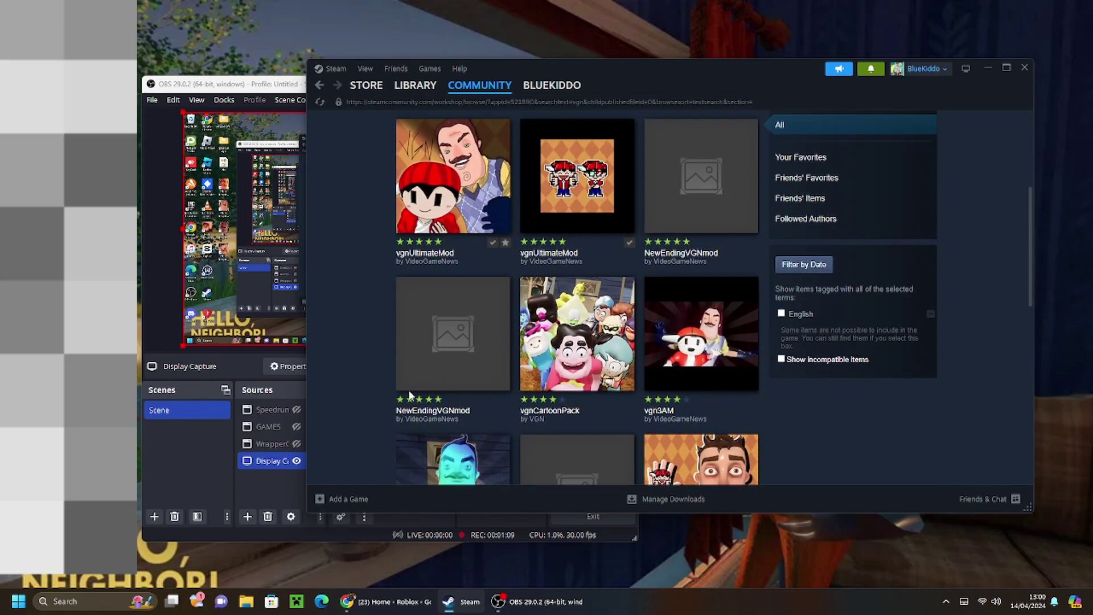
scroll(393, 390, "down", 2)
scroll(379, 385, "down", 1)
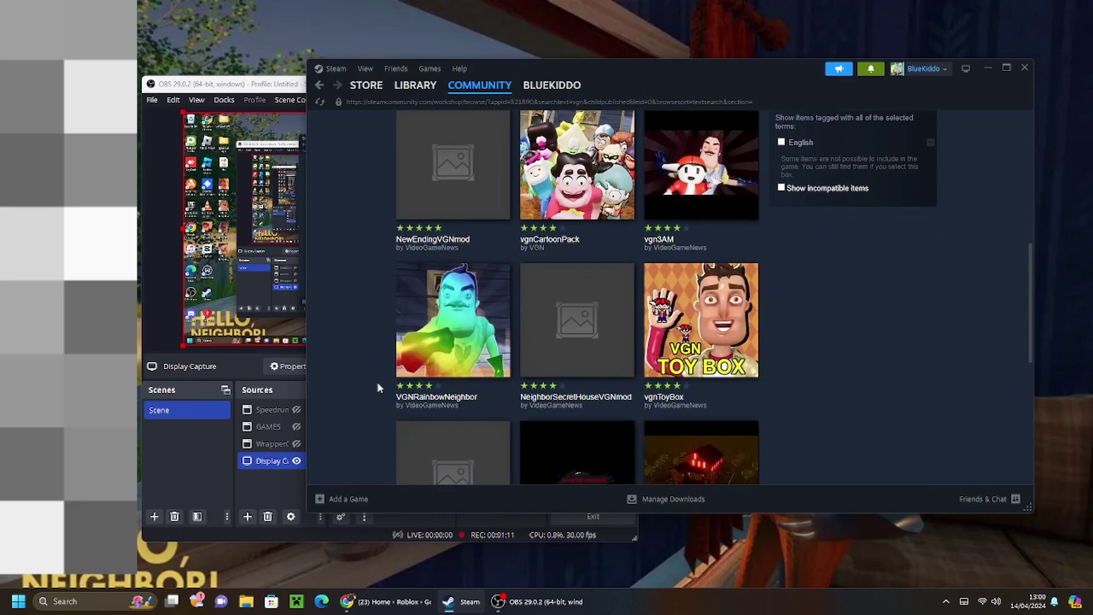
scroll(364, 353, "down", 1)
scroll(711, 273, "down", 2)
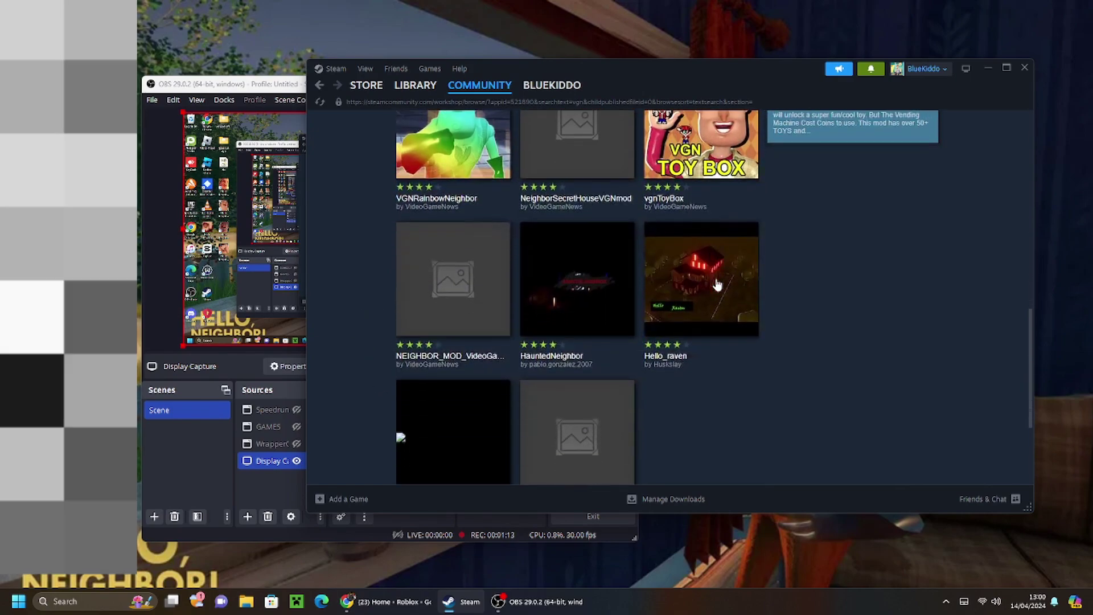
scroll(829, 354, "up", 3)
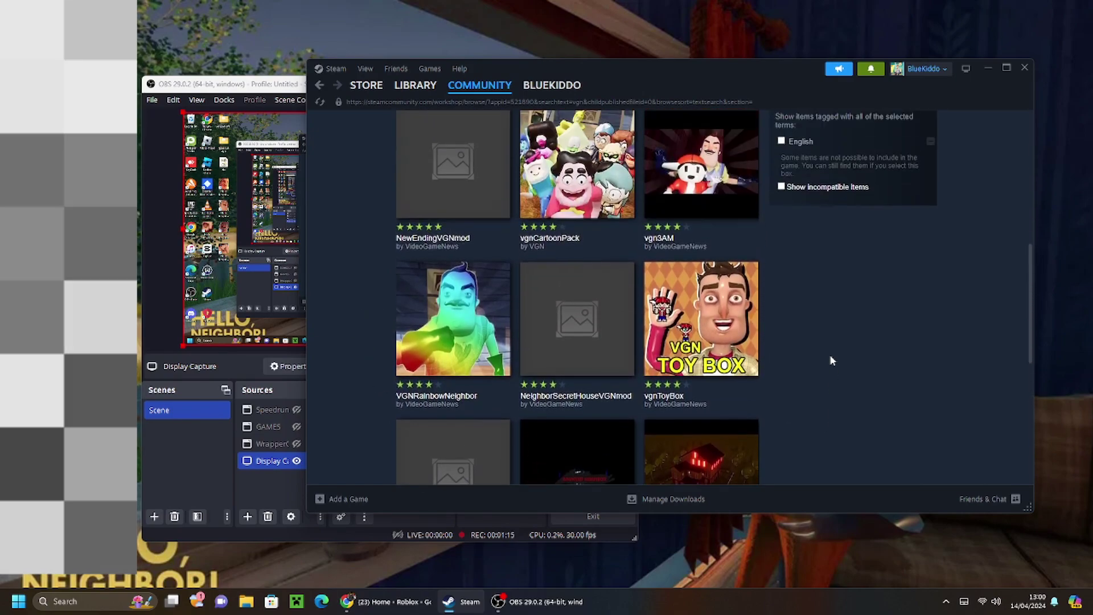
scroll(828, 354, "up", 5)
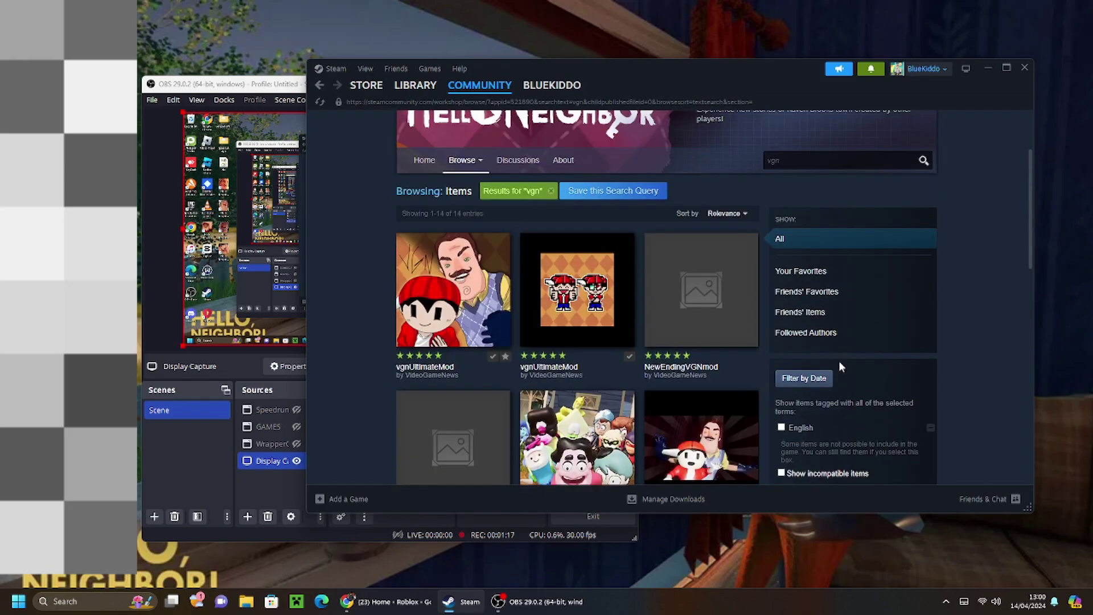
scroll(801, 287, "up", 2)
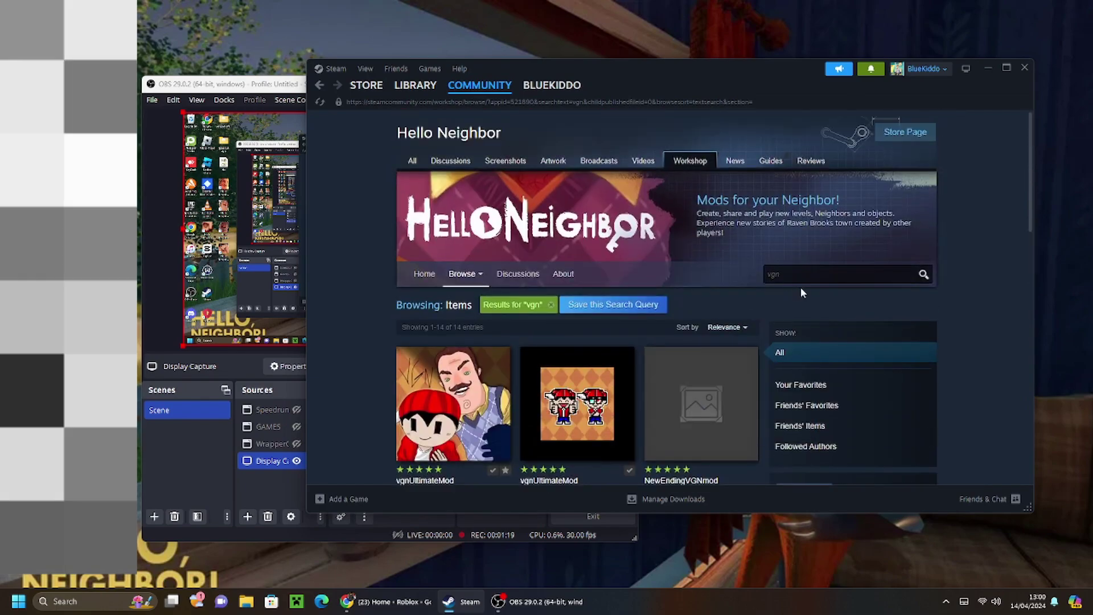
Replace the old search text and search the Workshop for 'hello christmas'.
left_click(798, 278)
key("BackSpace")
key("BackSpace")
key("BackSpace")
type("hello ch")
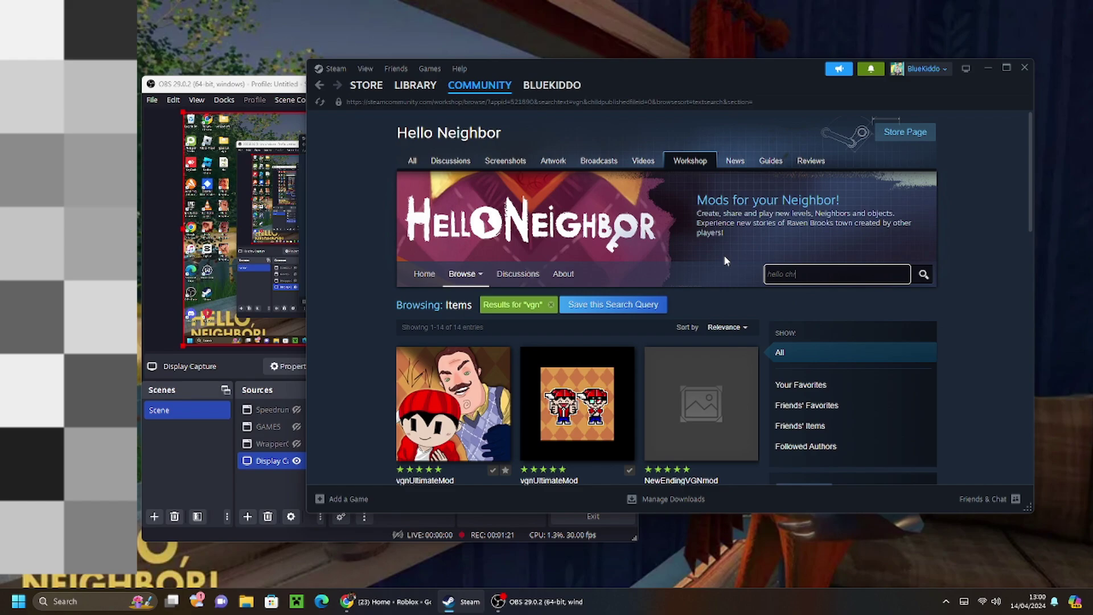
type("istmas")
key("Return")
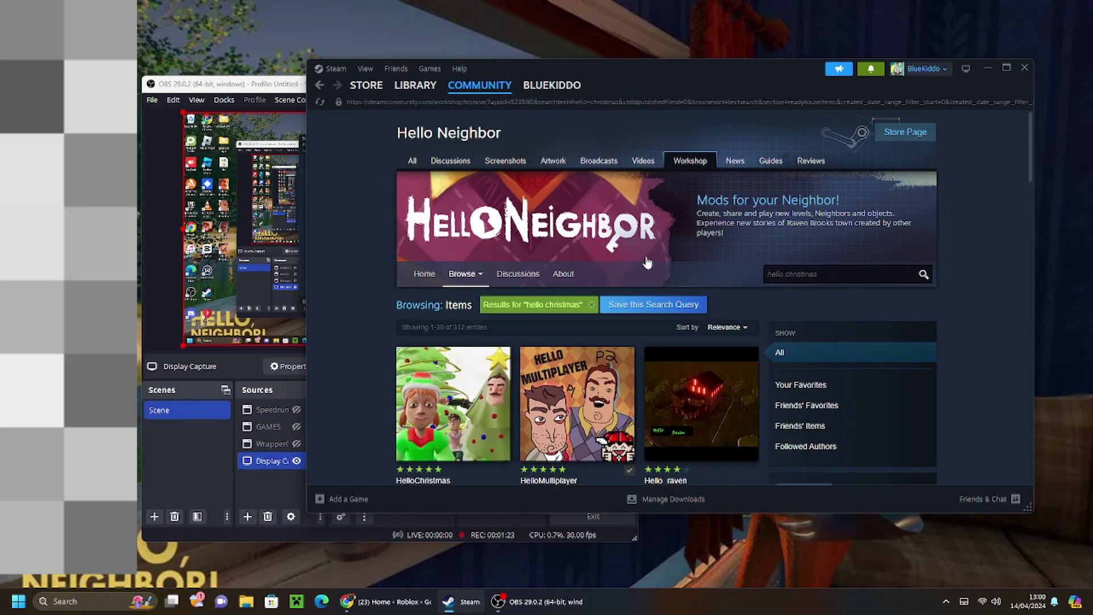
Open the HelloChristmas mod page and subscribe to it.
scroll(647, 262, "down", 2)
left_click(466, 292)
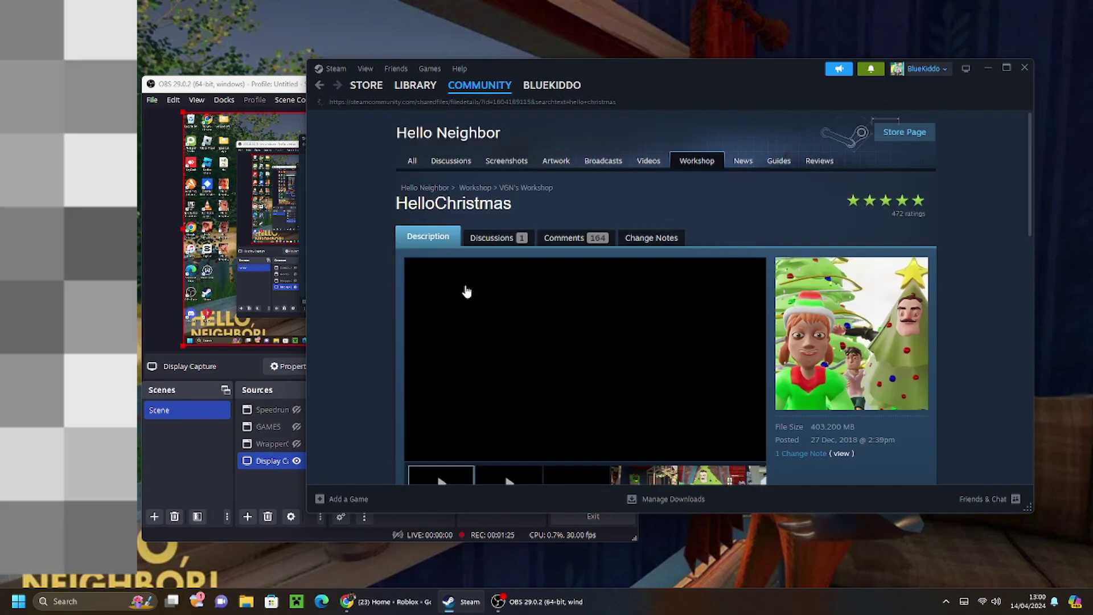
scroll(465, 288, "down", 4)
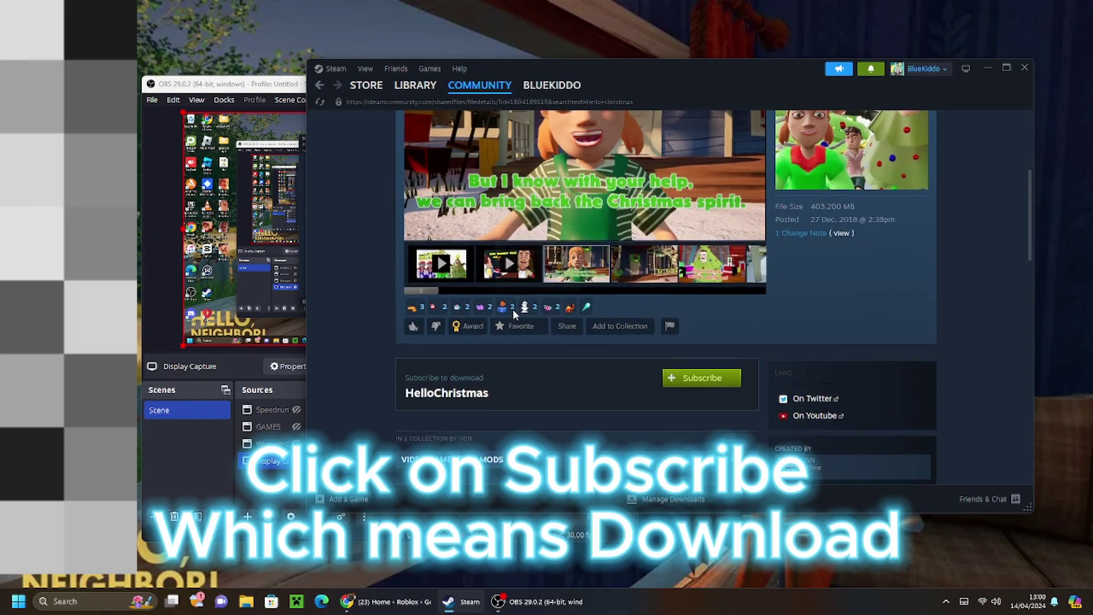
left_click(720, 374)
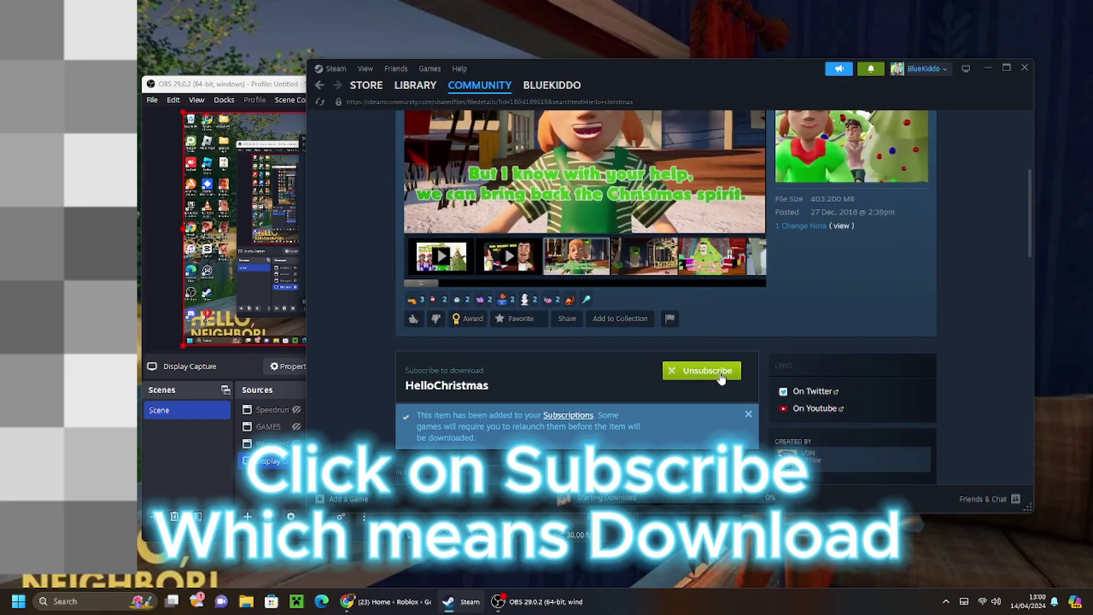
scroll(676, 318, "down", 2)
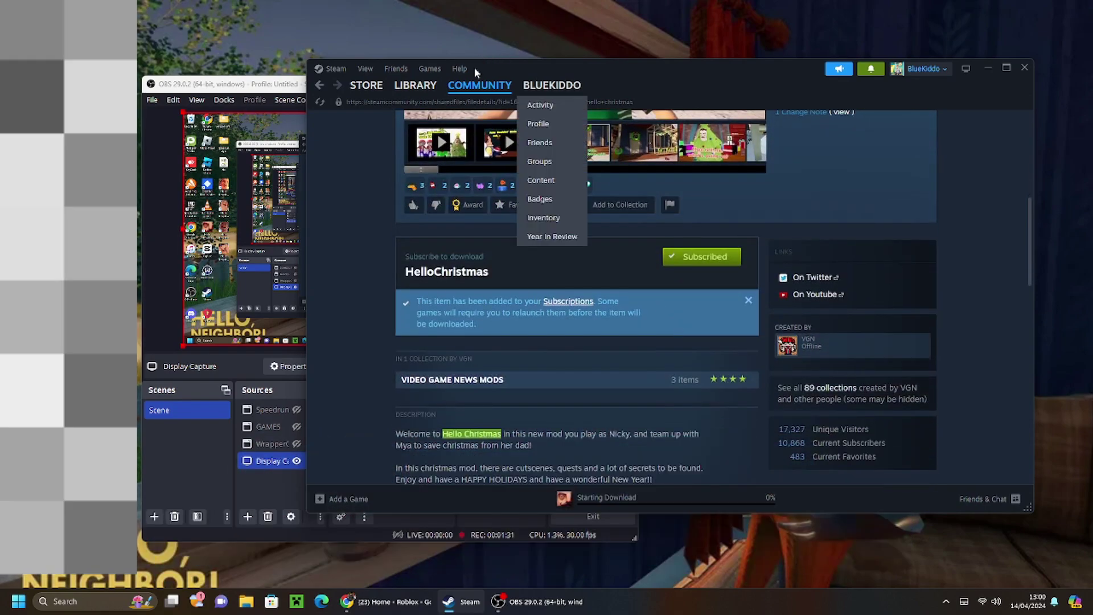
Select Hello Neighbor in the Steam library and launch it with PLAY.
left_click(415, 84)
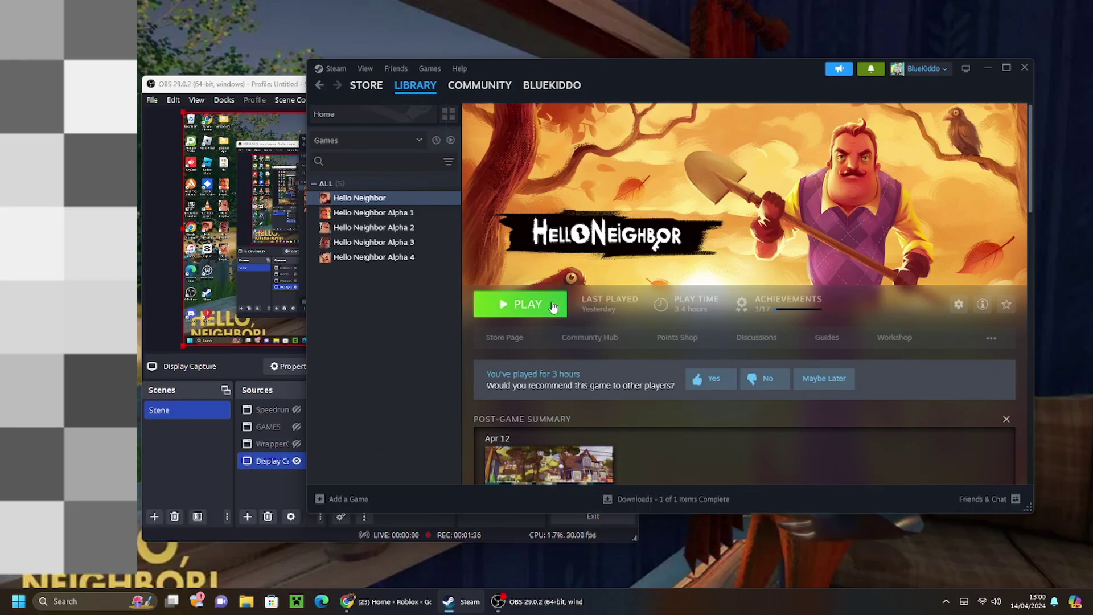
left_click(554, 307)
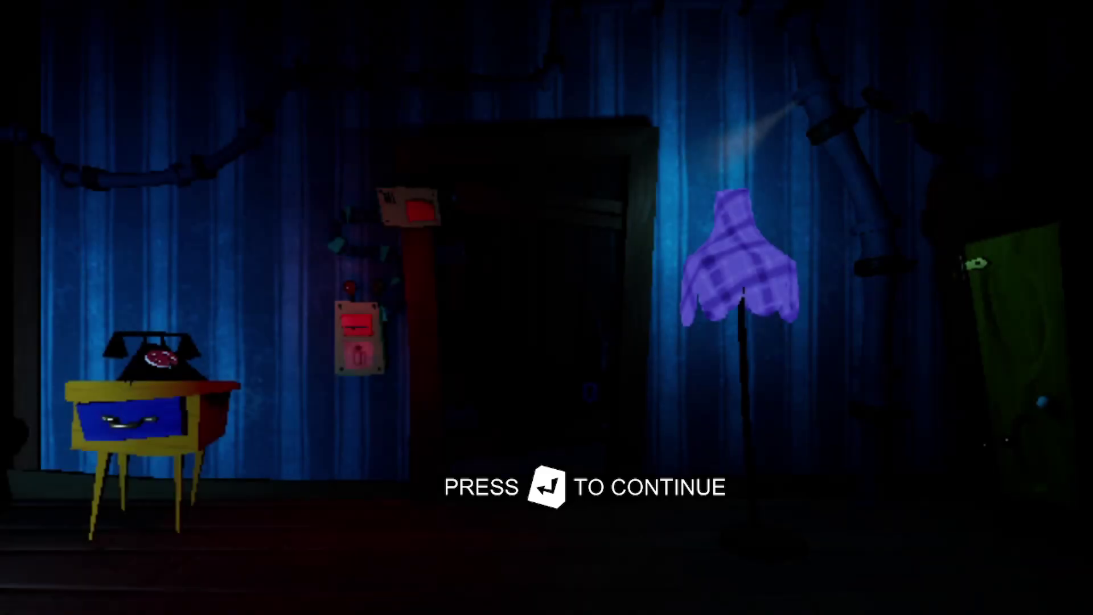
Get past the title prompt and go to the Level slot on the Modding screen.
key("Return")
key("Down")
key("Down")
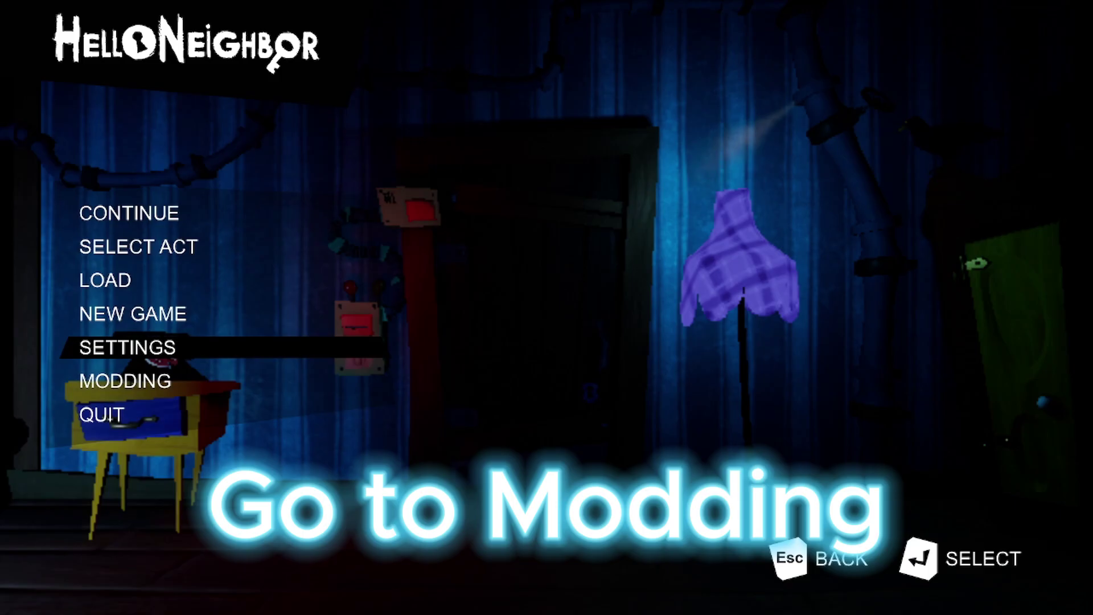
key("Return")
key("Down")
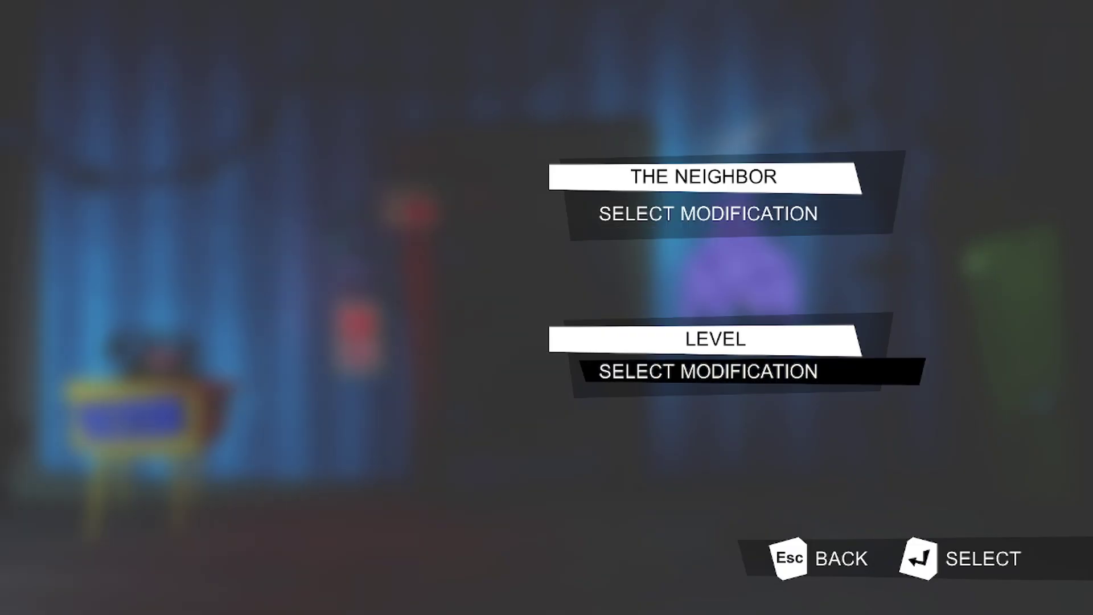
key("Up")
key("Down")
key("Up")
Pick HelloChristmasMap as the Level modification, return to the main menu, and choose New Game.
key("Down")
key("Return")
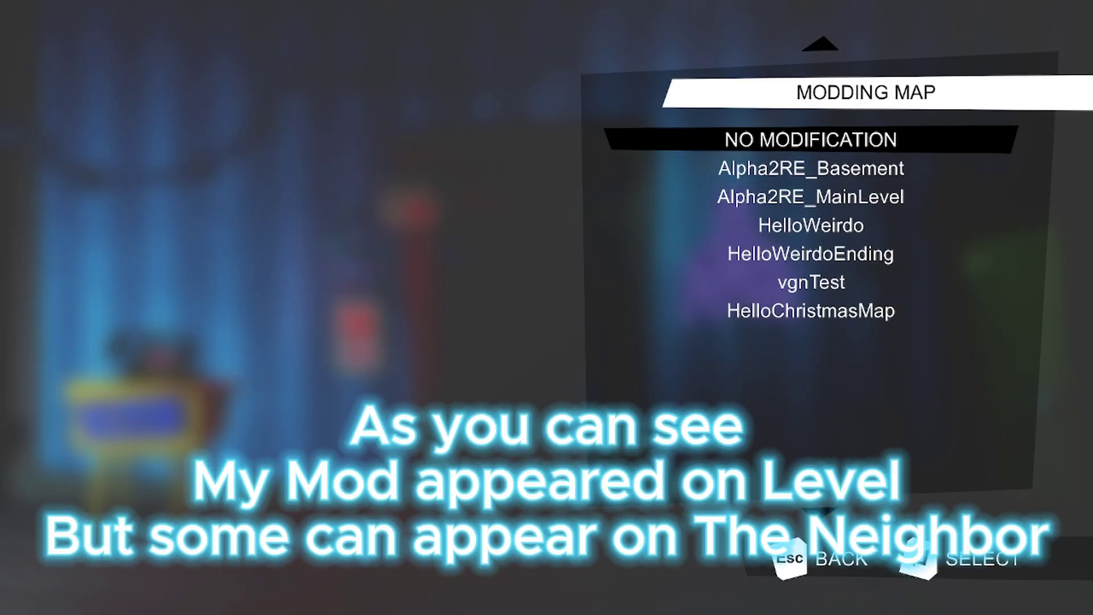
key("Down")
key("Down")
key("Down")
key("Down")
key("Down")
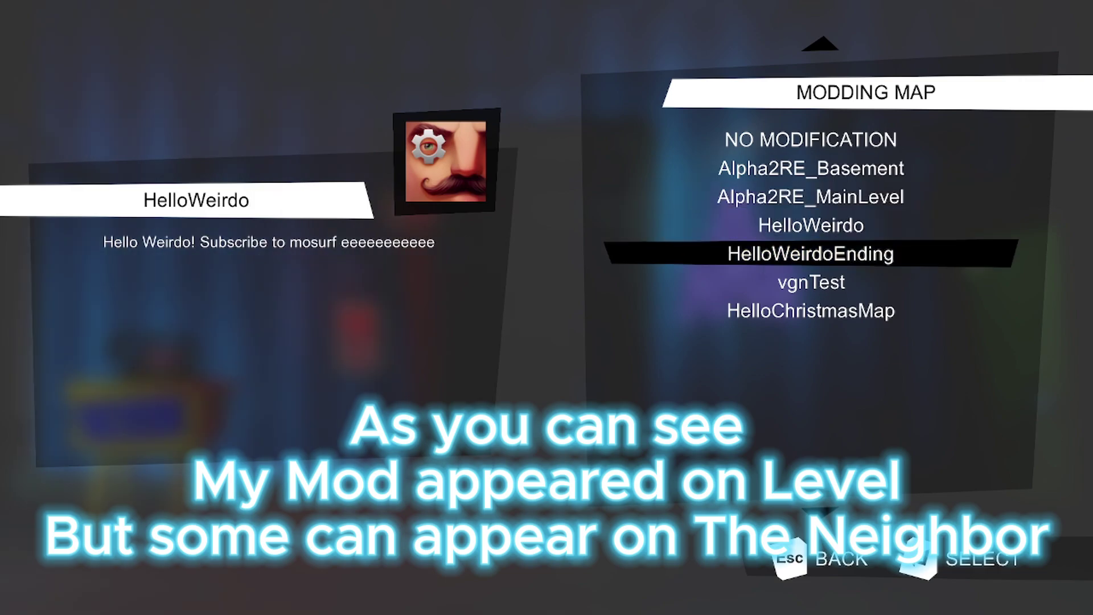
key("Return")
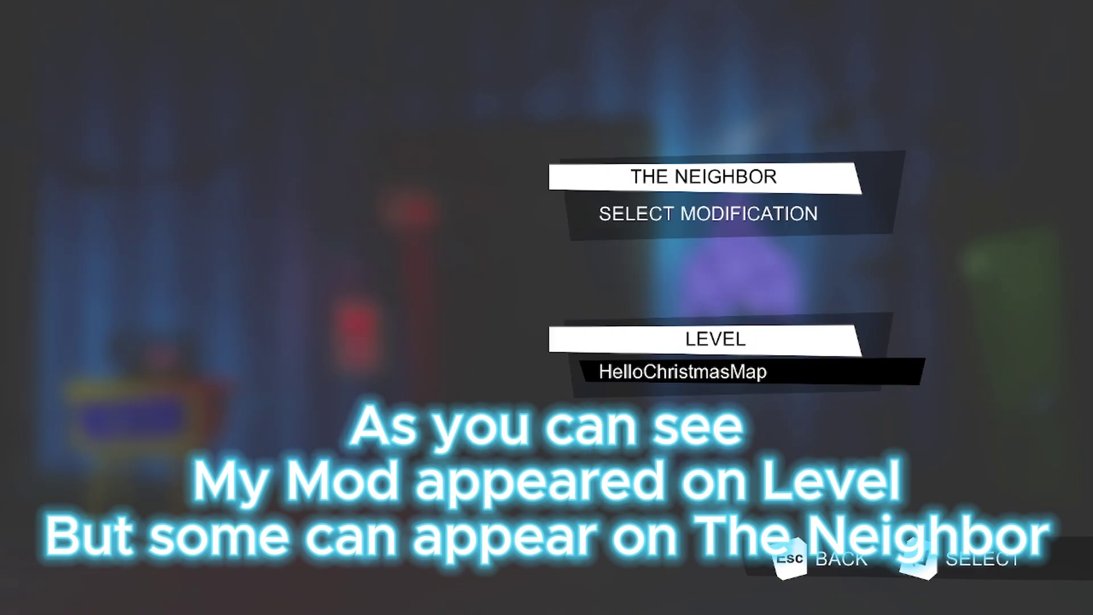
key("Escape")
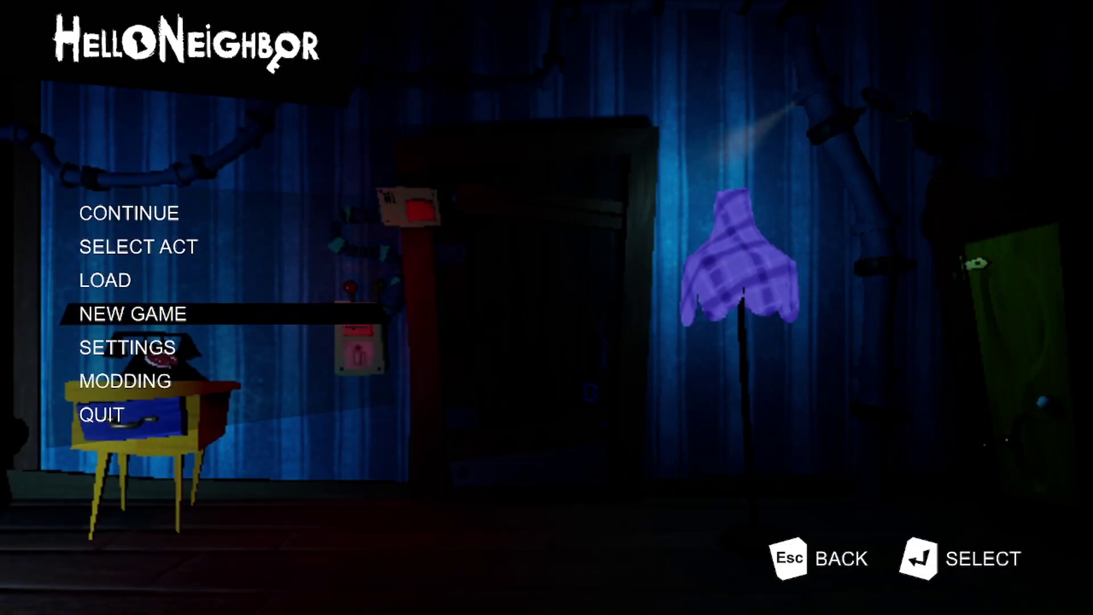
key("Return")
Answer YES to start the new game with the HelloChristmasMap mod.
key("Left")
key("Return")
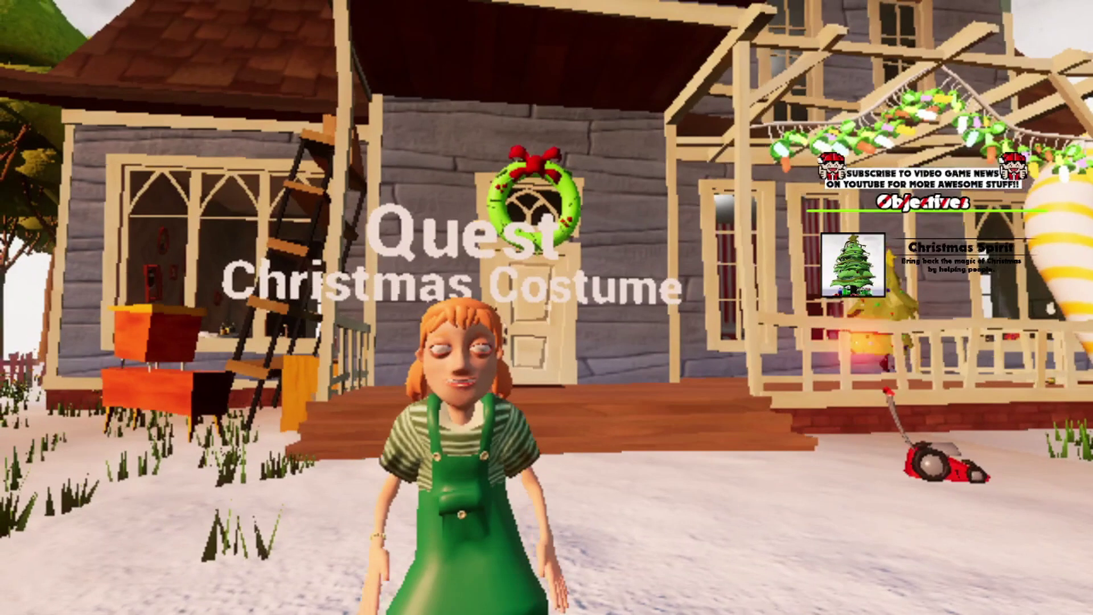
Walk across the snowy yard, up the porch steps, and along the decorated porch.
key("w")
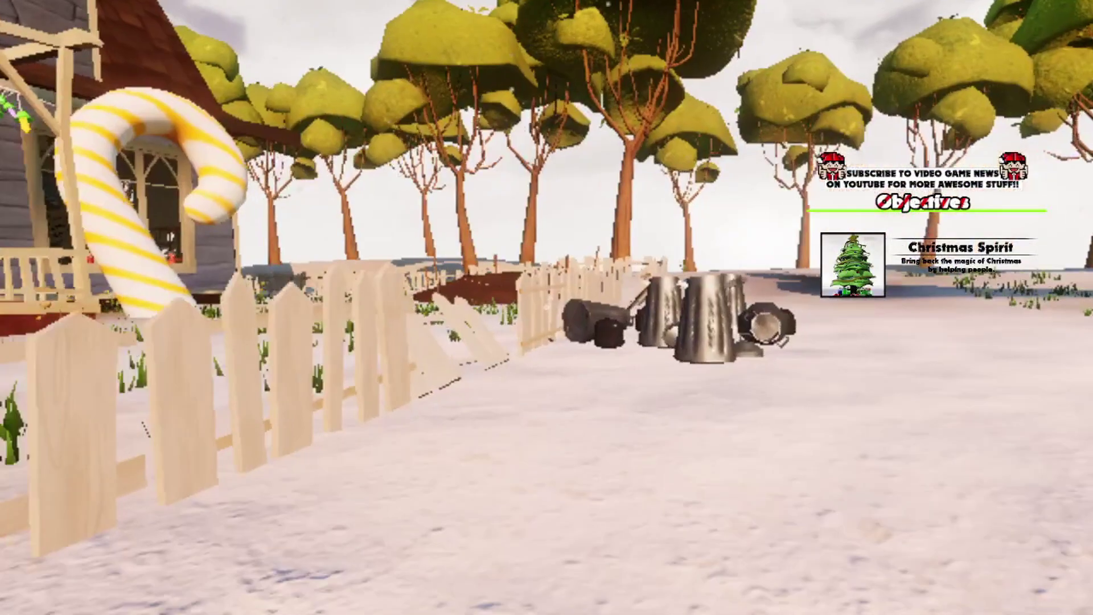
key("w")
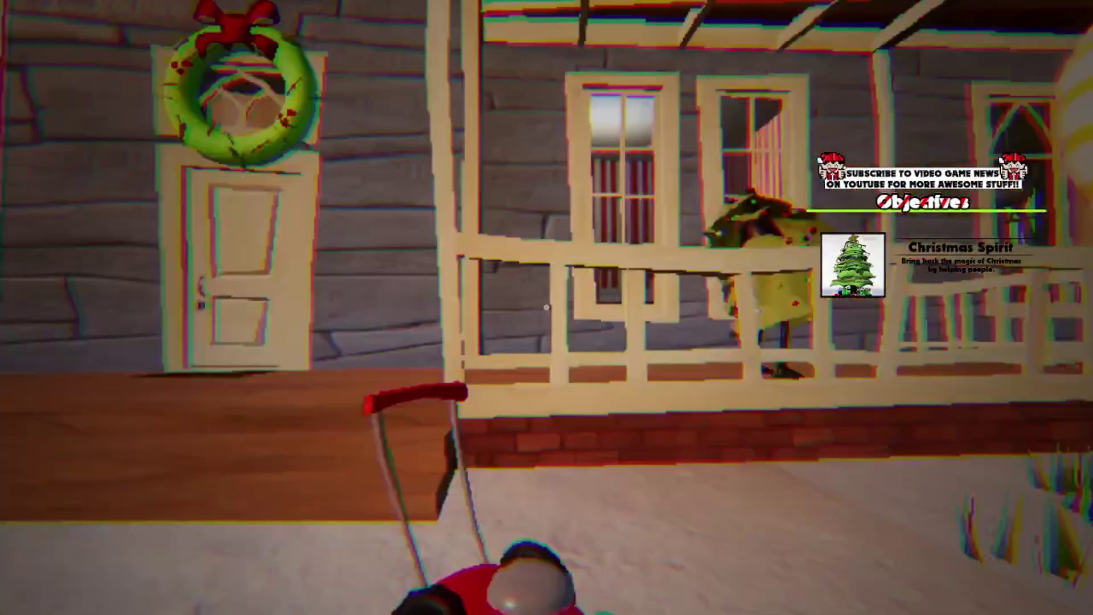
key("w")
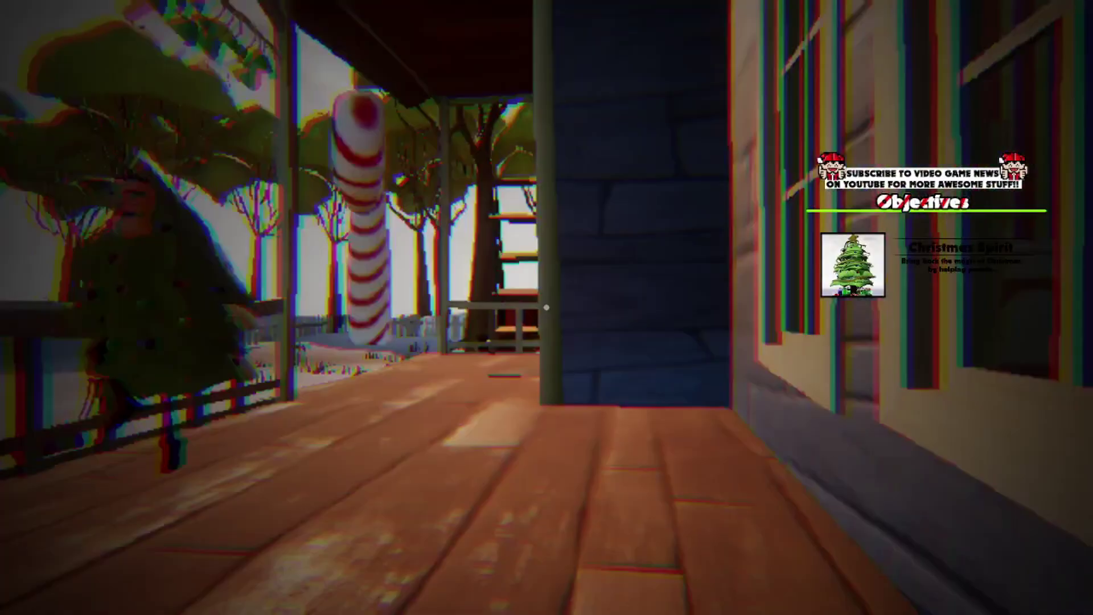
key("w")
key("w")
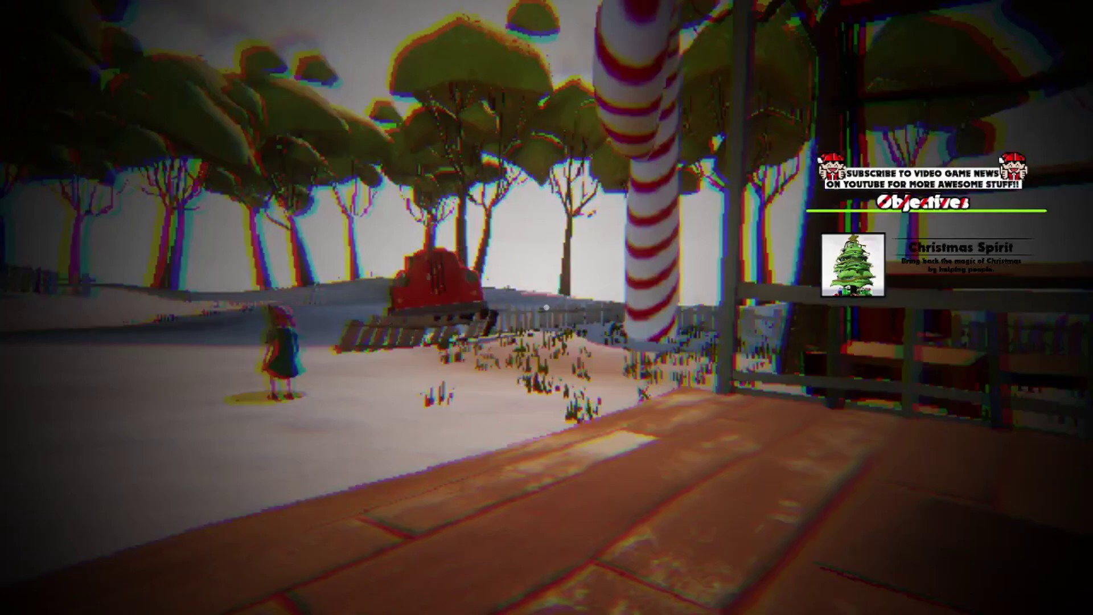